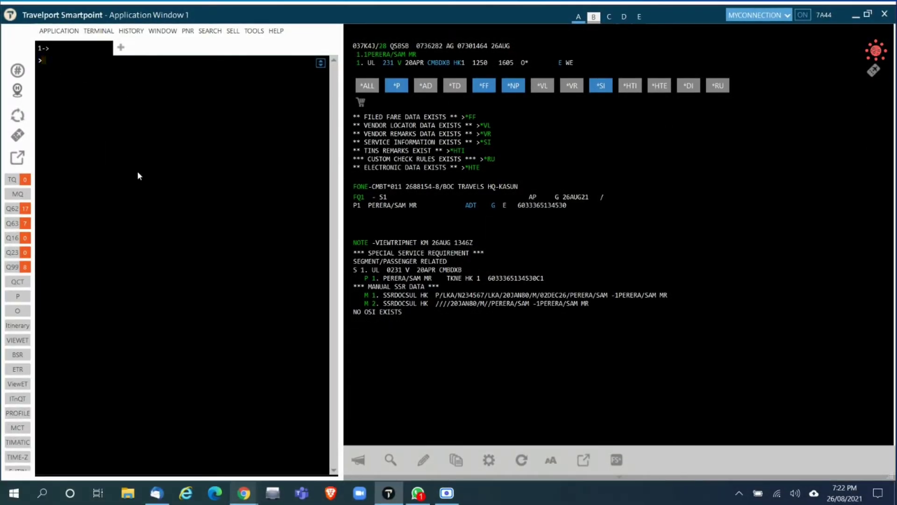
Step: Look at the Assisted Ticketing Voluntary Change form, then close it without changes
left_click(19, 137)
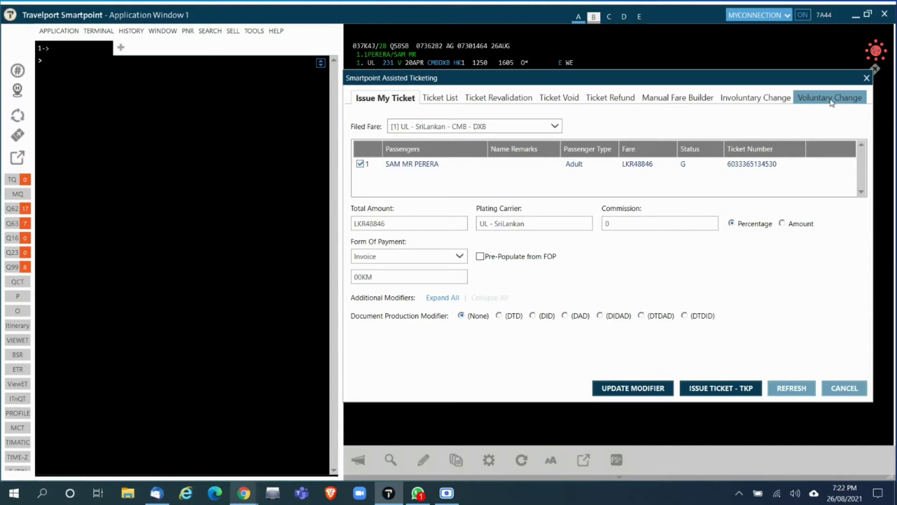
left_click(831, 99)
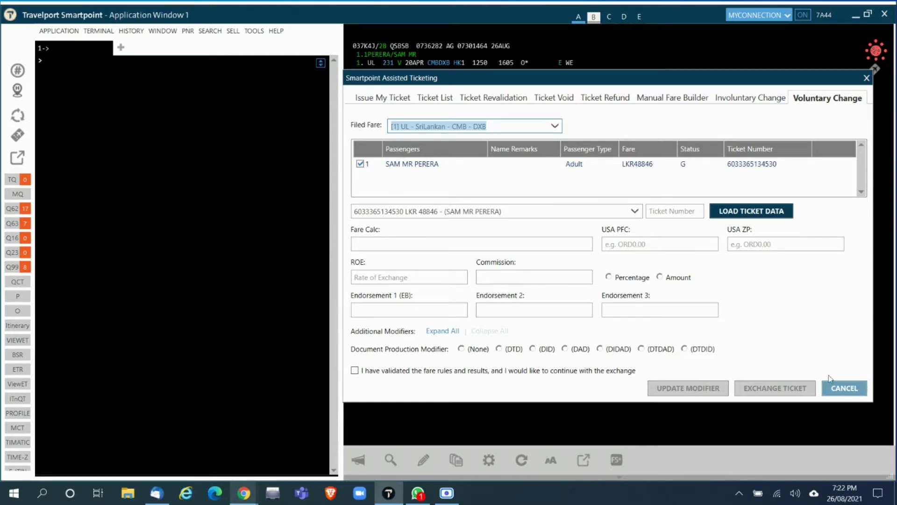
left_click(845, 388)
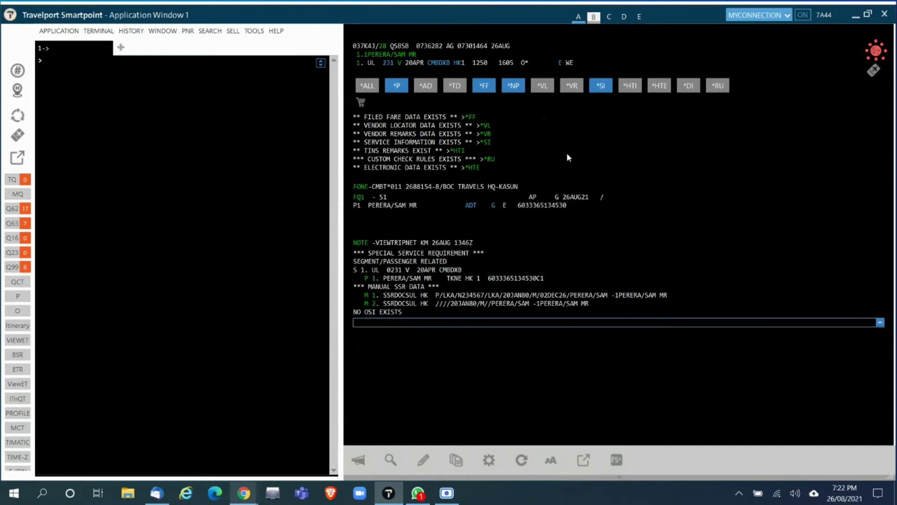
Step: Request 25 April Colombo–Dubai SriLankan availability and sell one V-class seat on line 1
left_click(146, 149)
type("A")
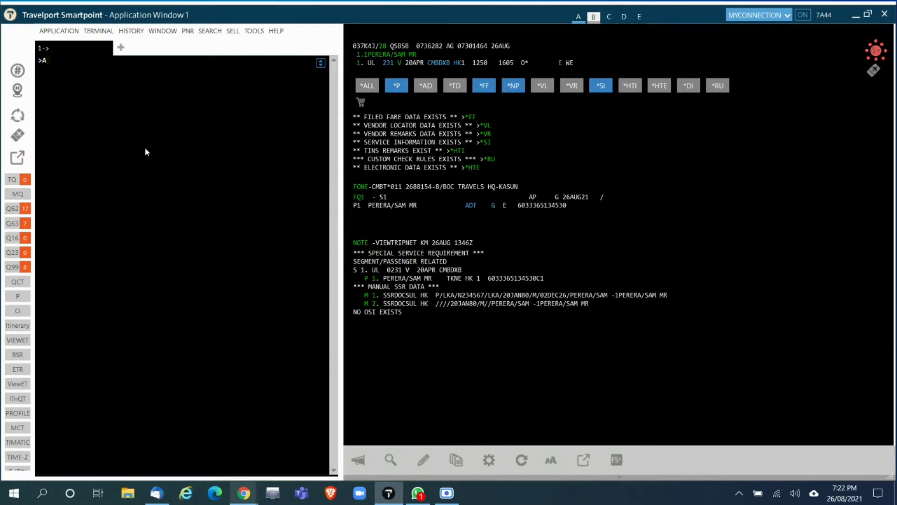
type("25APRCMBDXB*U")
key("Return")
type("N1V1")
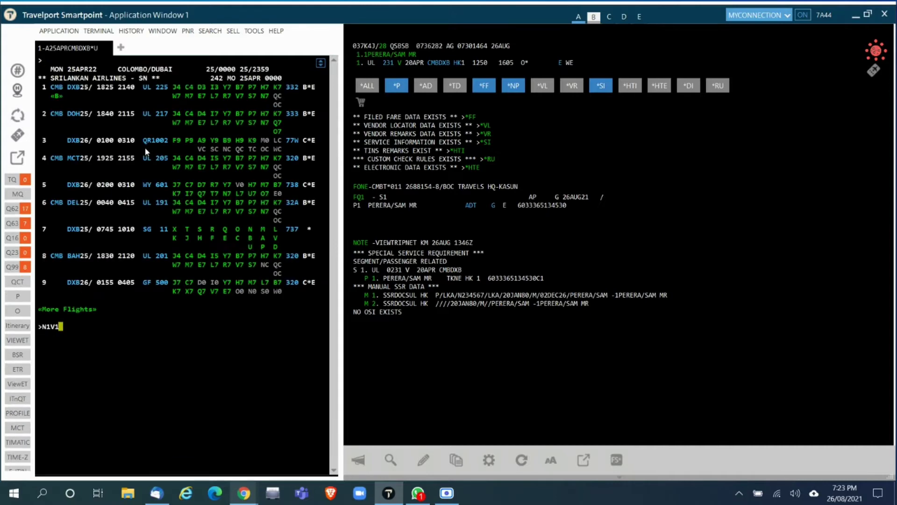
key("Return")
Step: End the booking transaction, retrieve the record by its locator, and end and redisplay with ER
type("E")
key("Return")
type("E")
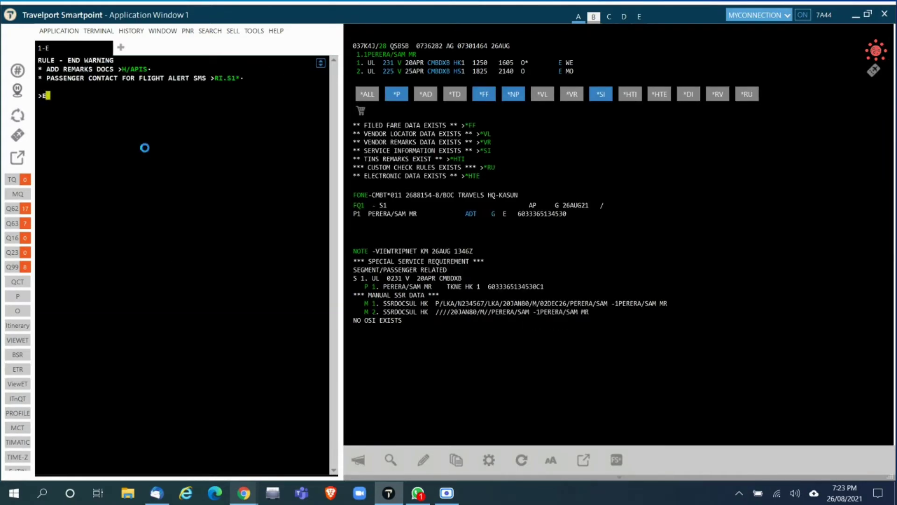
key("Return")
type("*037K4J")
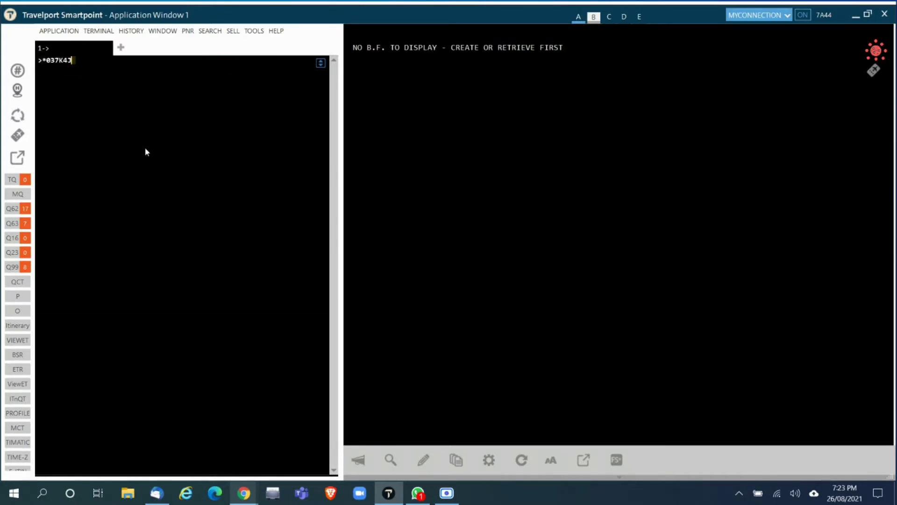
key("Return")
type("ER")
key("Return")
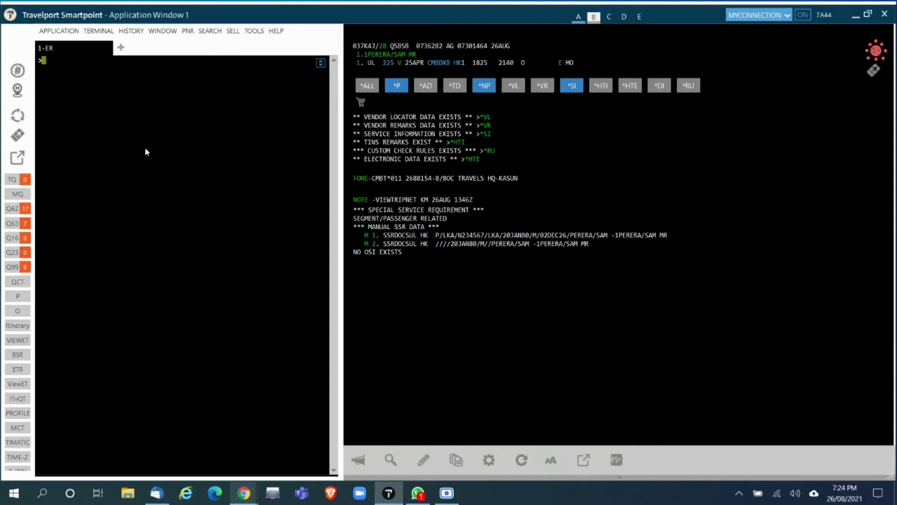
left_click(19, 136)
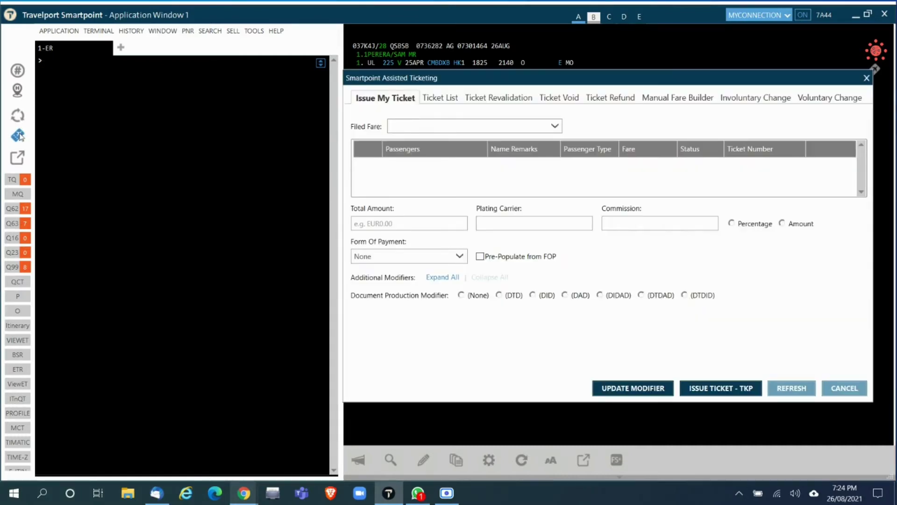
left_click(817, 97)
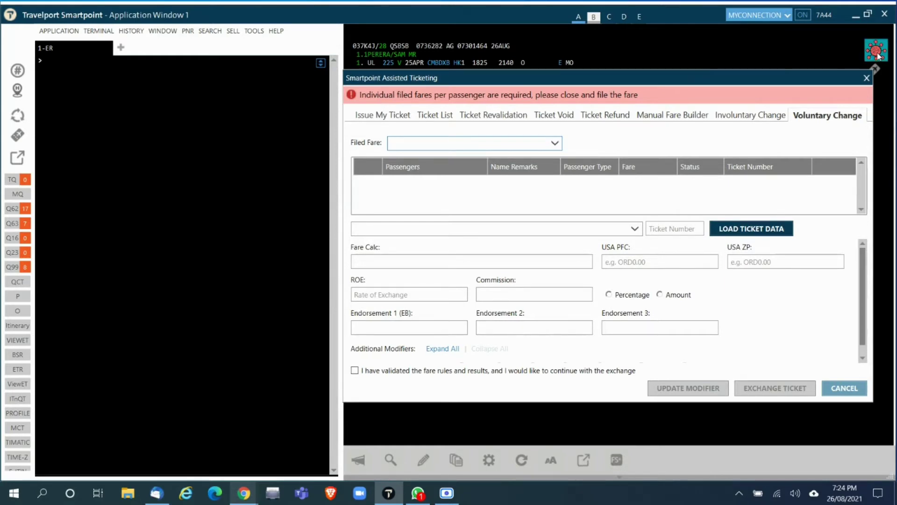
left_click(868, 79)
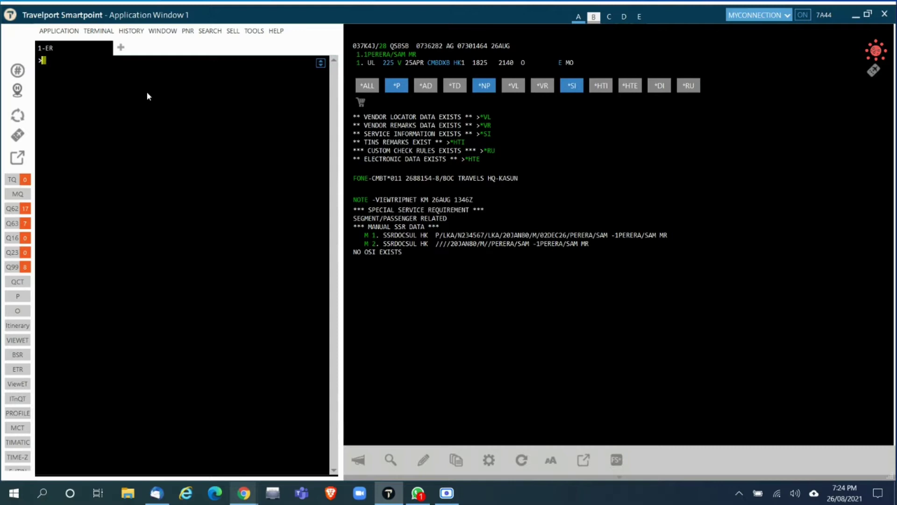
Step: Store a plain fare quote for the booking, then add received-from PER and redisplay it
type("FQS1")
key("Return")
key("BackSpace")
key("BackSpace")
key("Return")
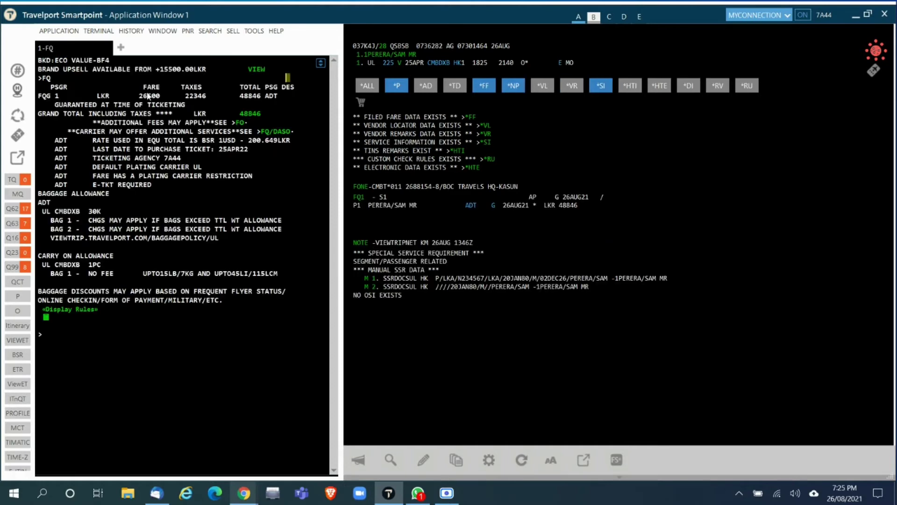
type("R.P")
type("ER")
key("Return")
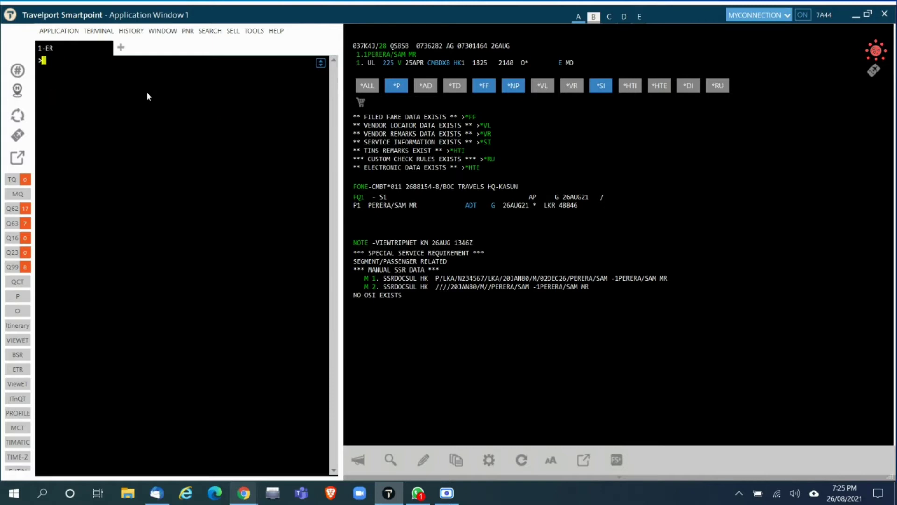
Step: Open Voluntary Change, keeping the SriLankan CMB–DXB filed fare and the original ticket for exchange
left_click(18, 136)
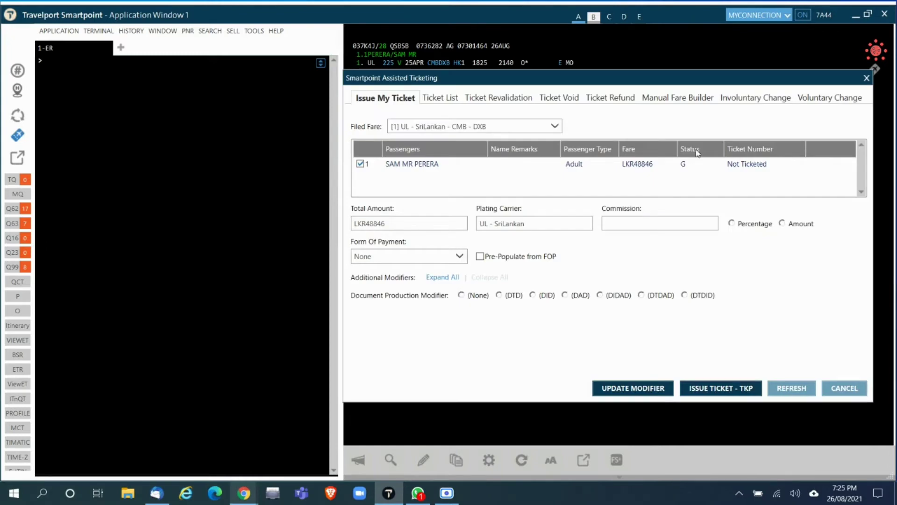
left_click(824, 100)
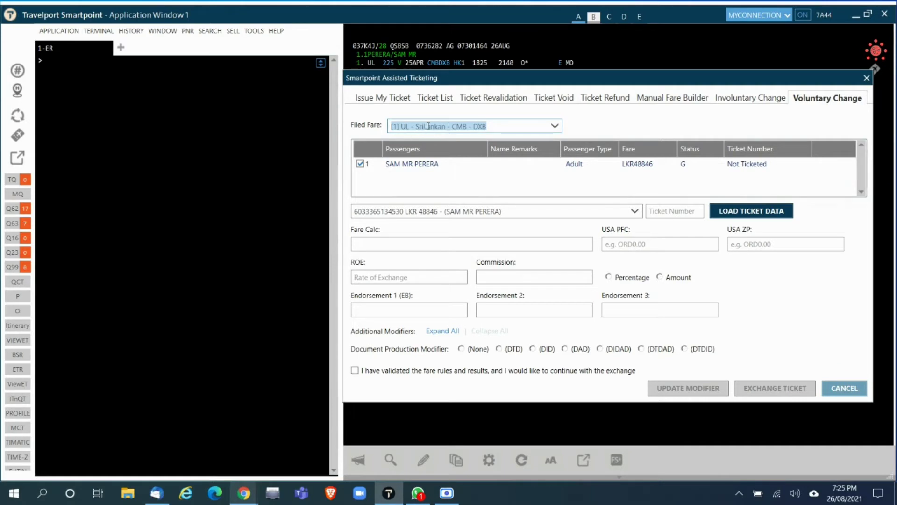
left_click(554, 127)
left_click(554, 128)
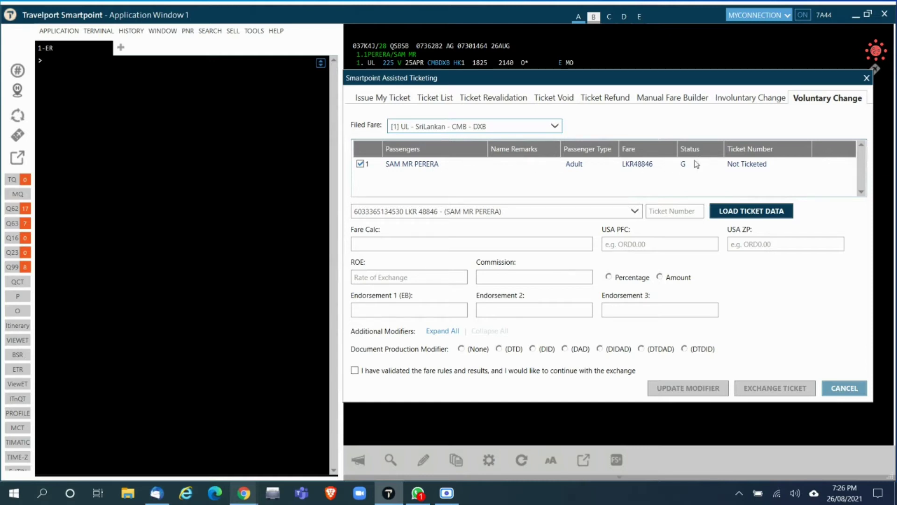
left_click(636, 211)
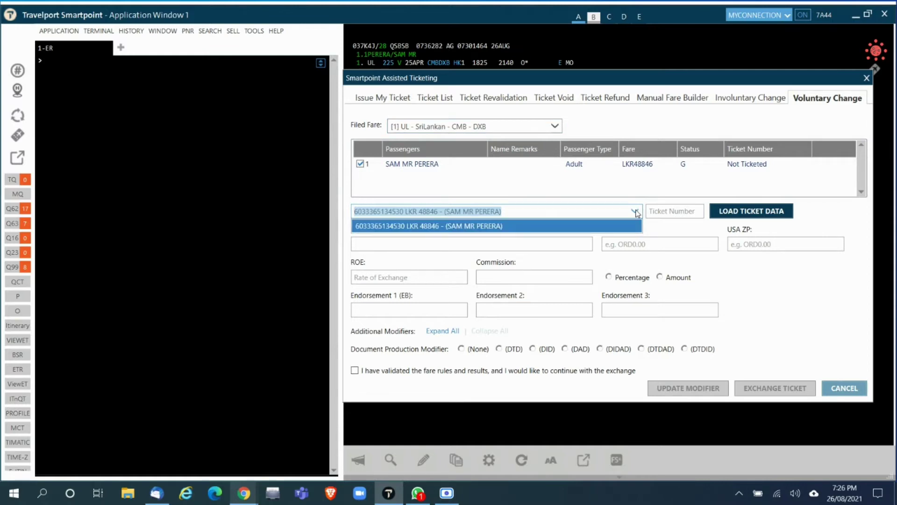
left_click(636, 211)
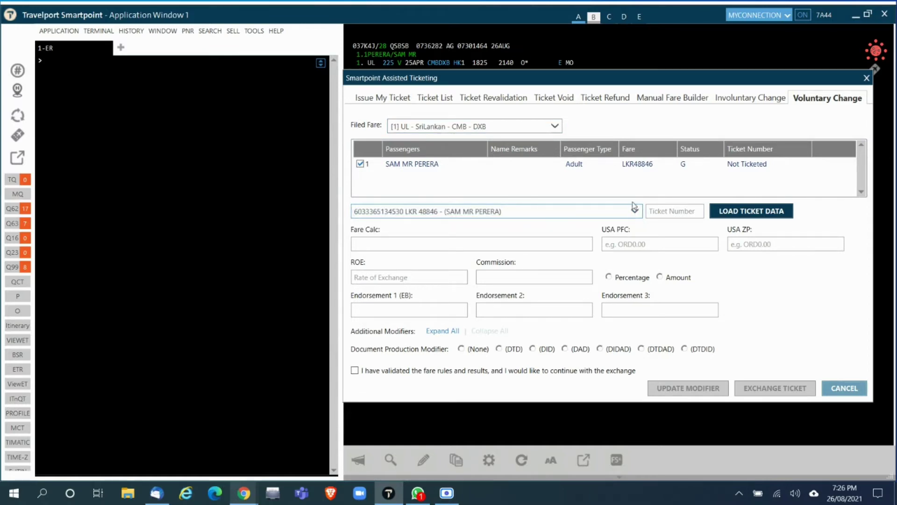
left_click(656, 209)
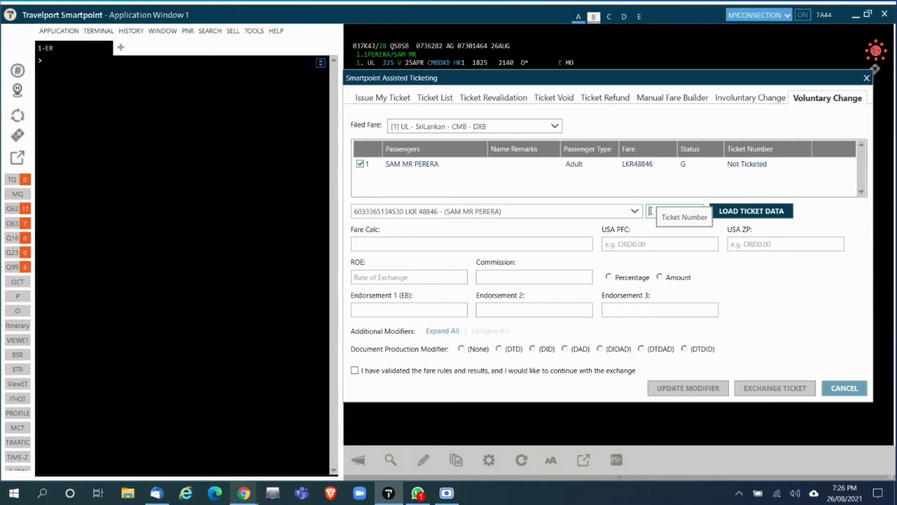
Step: Load the original ticket's fare data, showing a 0 fare difference on the LKR 48846 total
left_click(751, 212)
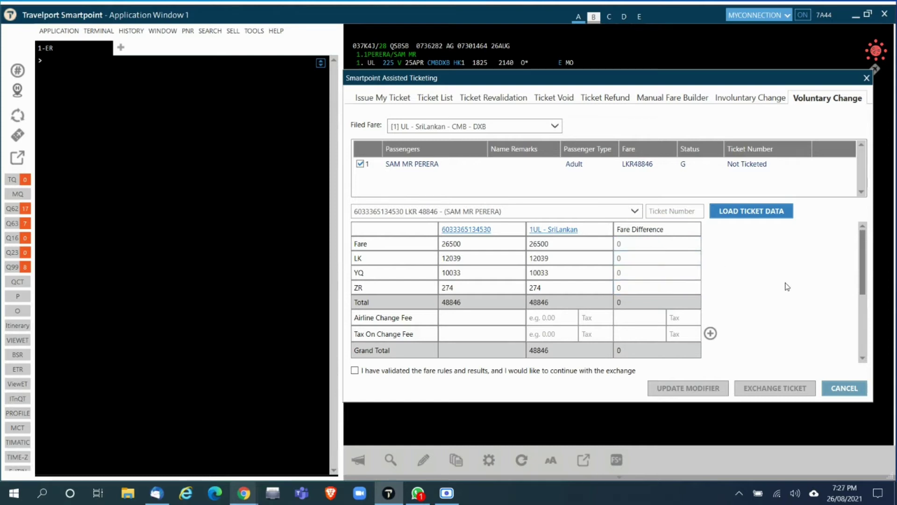
left_click_drag(863, 249, 866, 288)
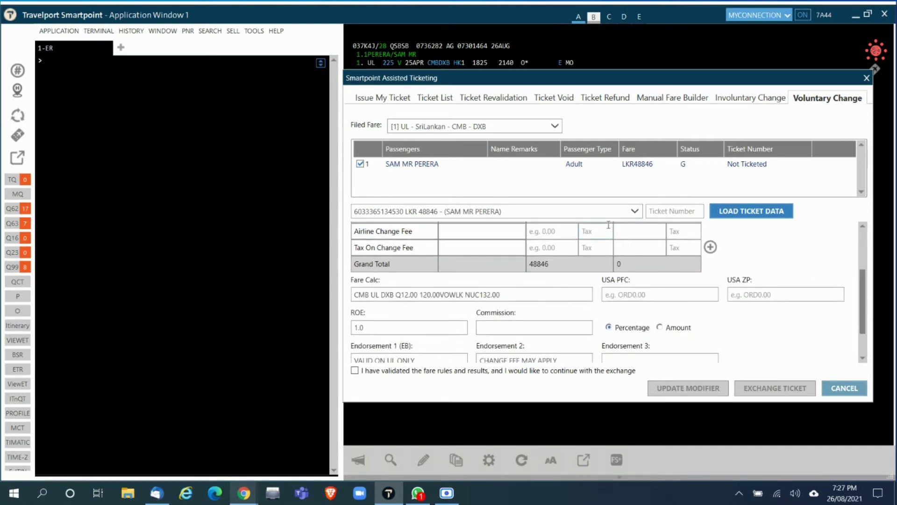
left_click(546, 231)
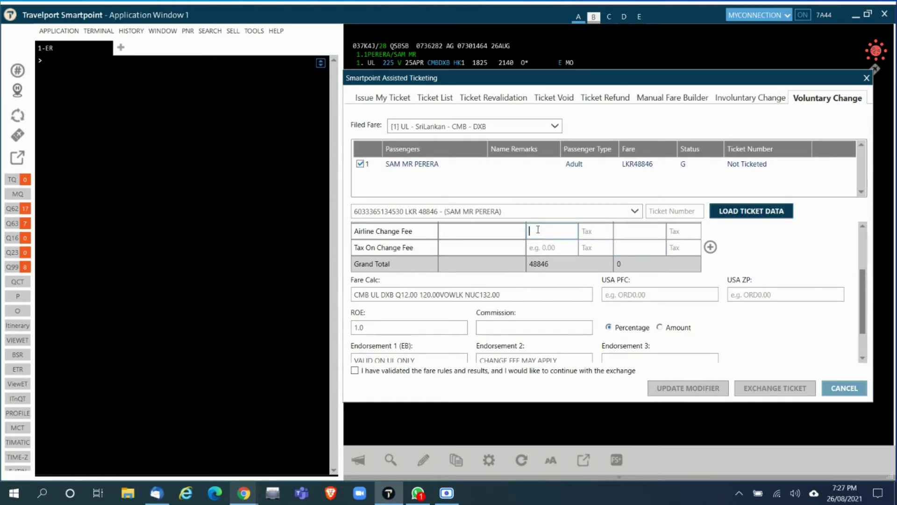
Step: Enter a 7500 airline change fee with tax code XP, then review the endorsements
type("7500")
key("Tab")
type("XP")
key("Tab")
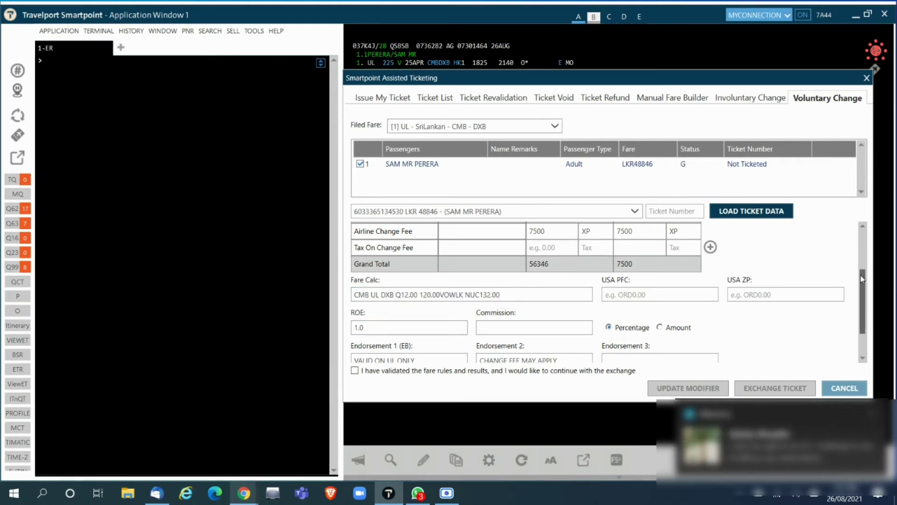
scroll(863, 281, "down", 2)
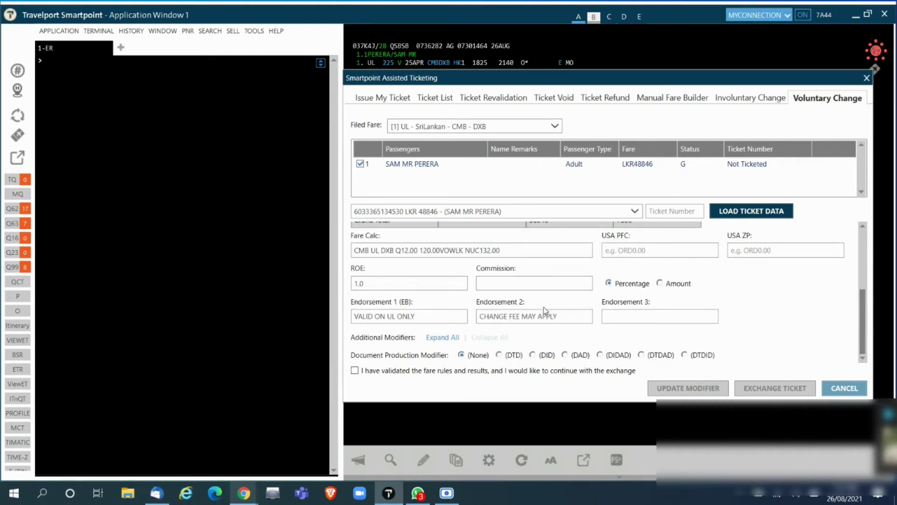
left_click(419, 315)
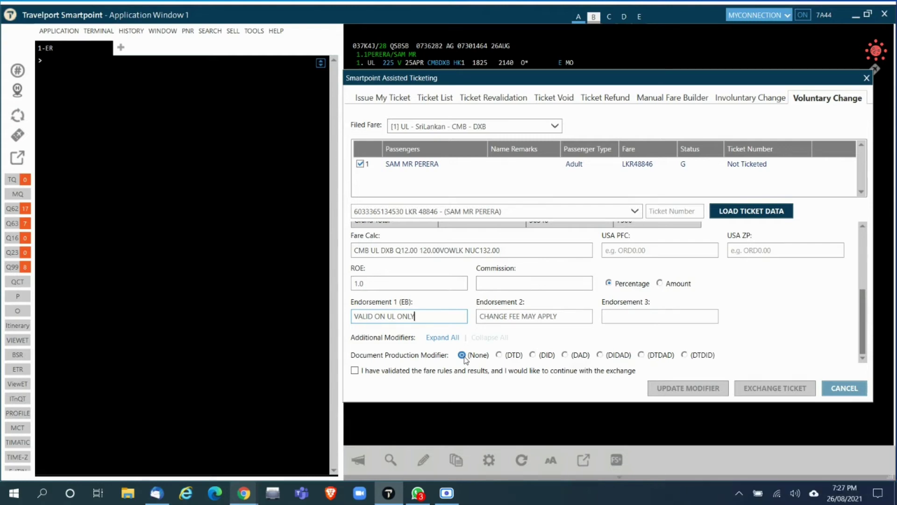
Step: Expand all additional modifiers and tick the 'I have validated the fare rules' checkbox
left_click(436, 340)
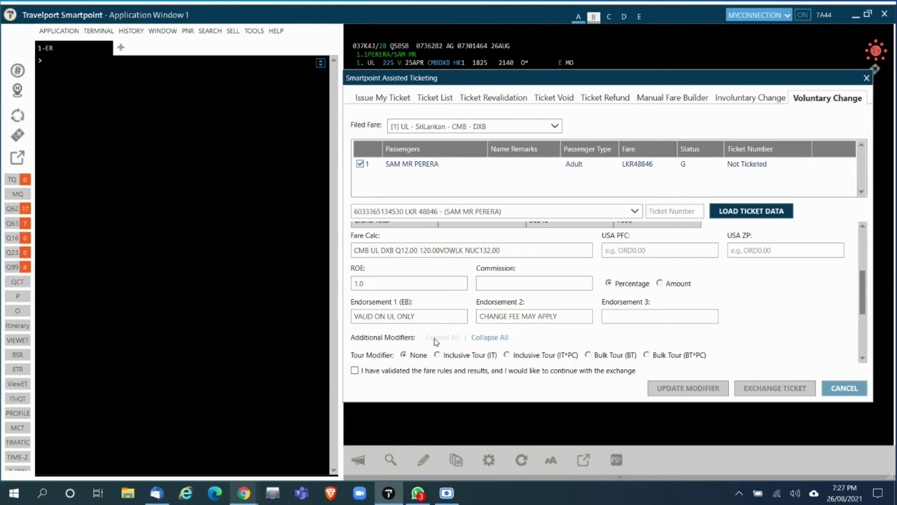
left_click_drag(859, 286, 863, 322)
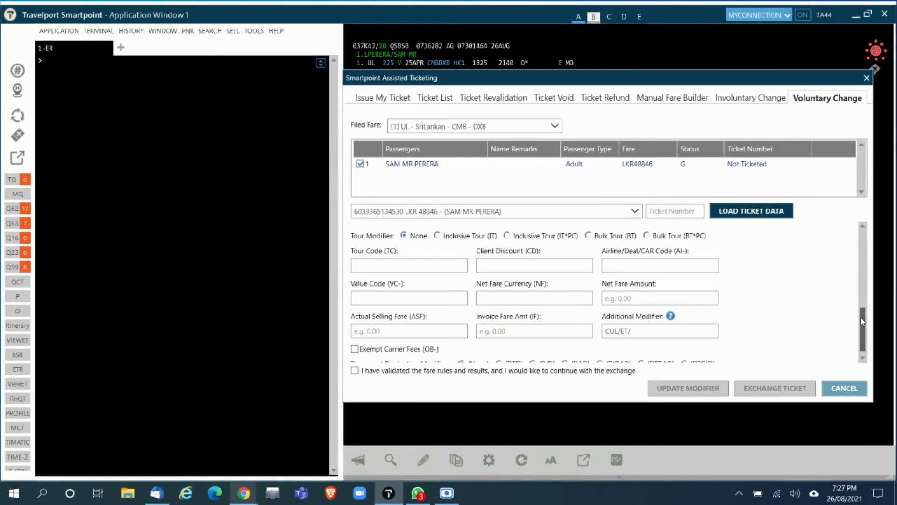
left_click(380, 266)
left_click_drag(865, 316, 865, 328)
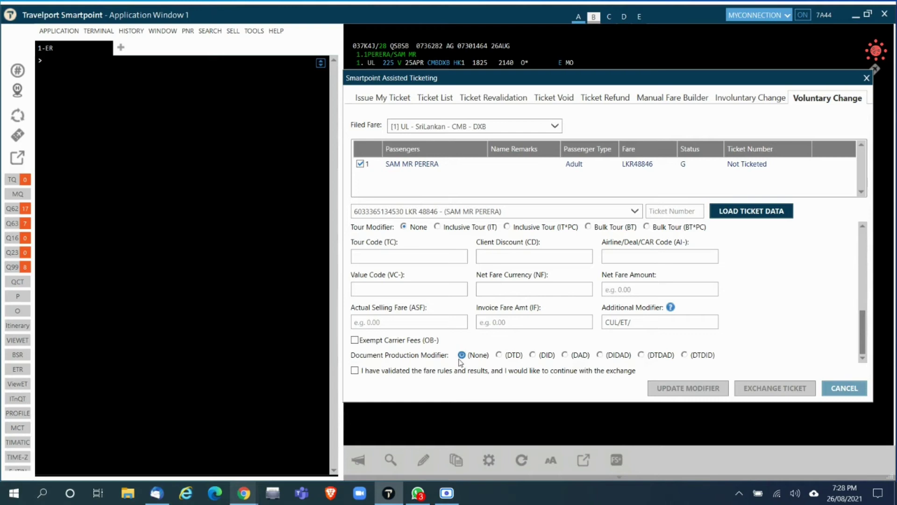
left_click(355, 371)
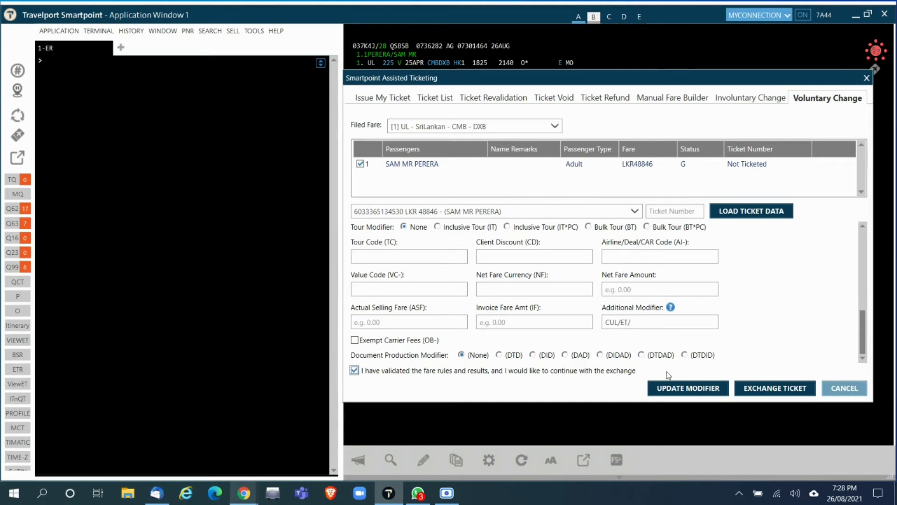
Step: Apply the updated modifiers to the manual fare and acknowledge the update message
left_click(685, 391)
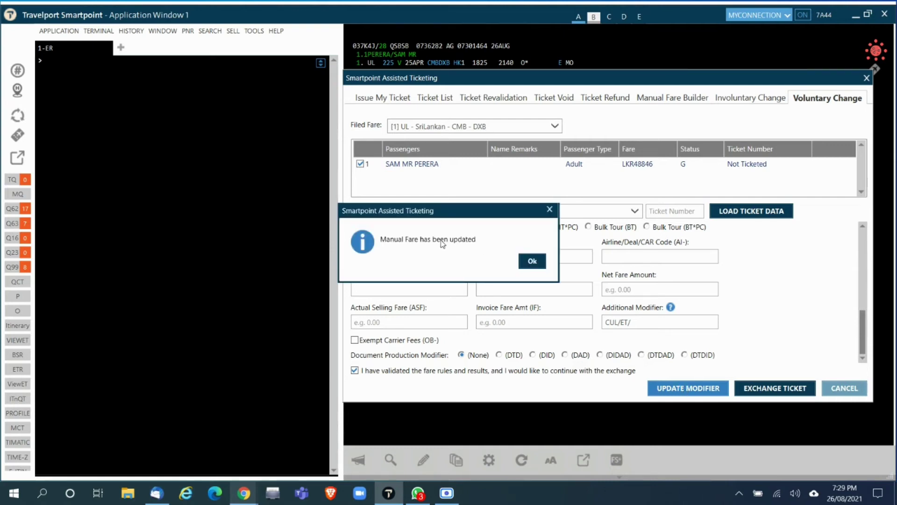
left_click(532, 262)
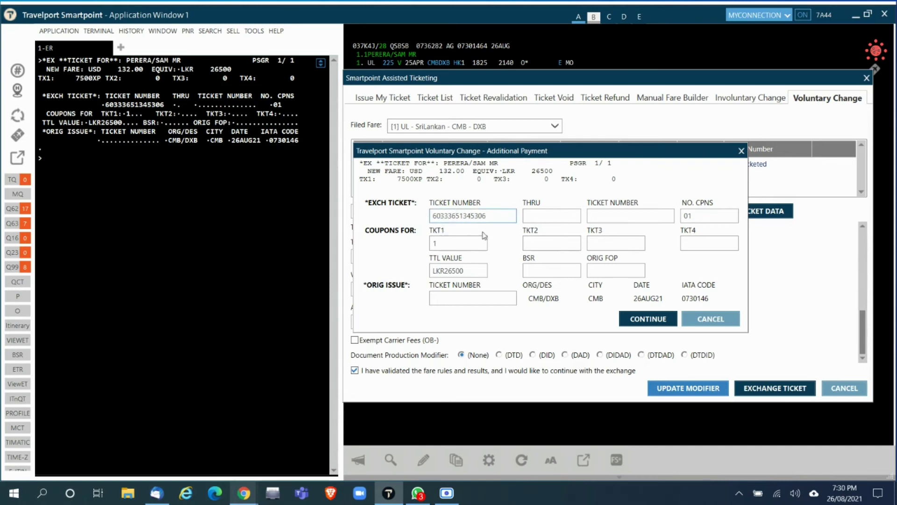
Step: Enter INV00KM as the exchanged ticket's original form of payment and continue to the taxes
left_click(445, 242)
left_click(449, 271)
left_click(611, 272)
type("INV00KM")
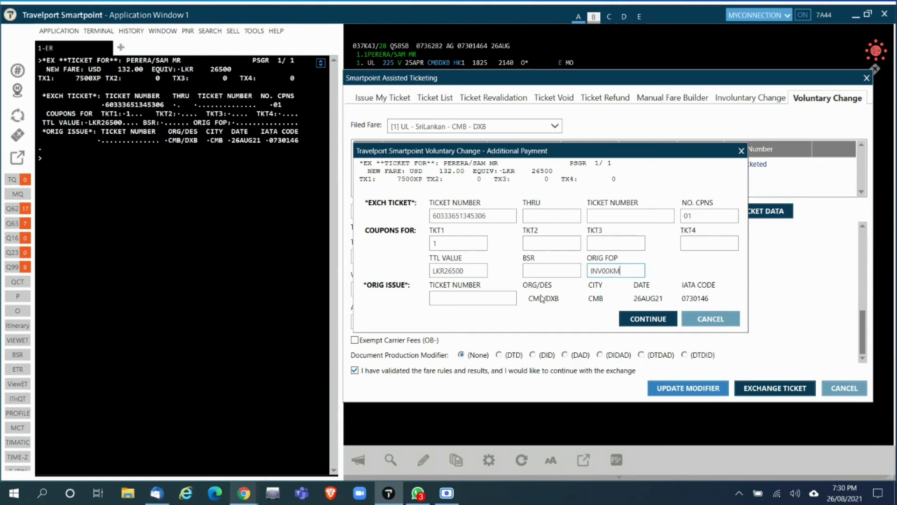
left_click(446, 303)
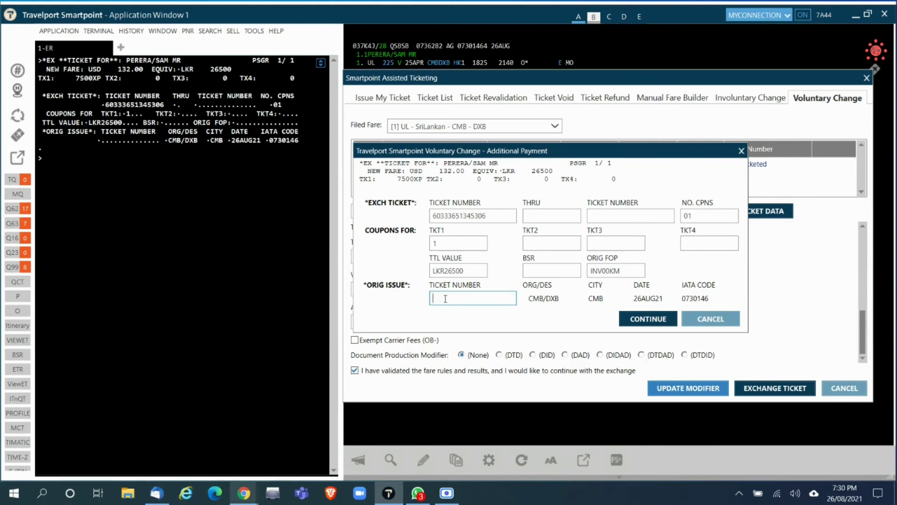
left_click(643, 322)
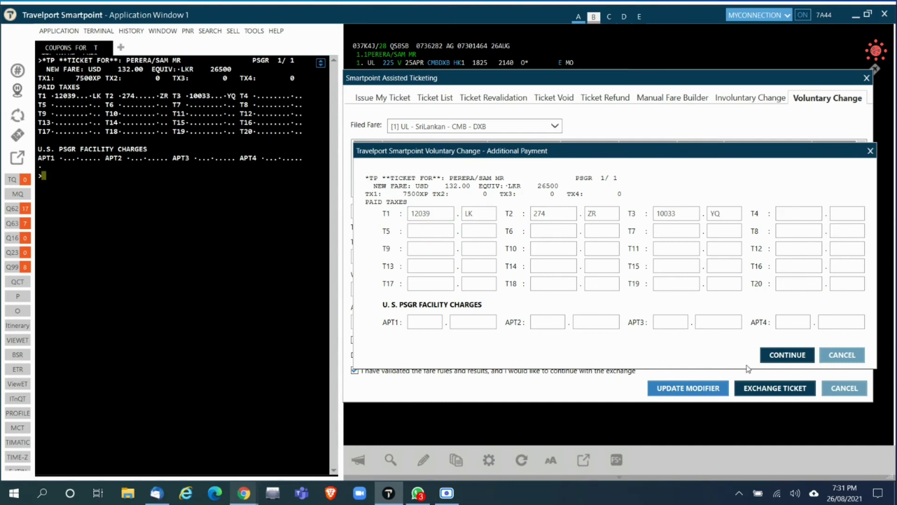
Step: Accept the paid taxes and pay the 7500 LKR add-collect with form of payment INV00KM
left_click(785, 356)
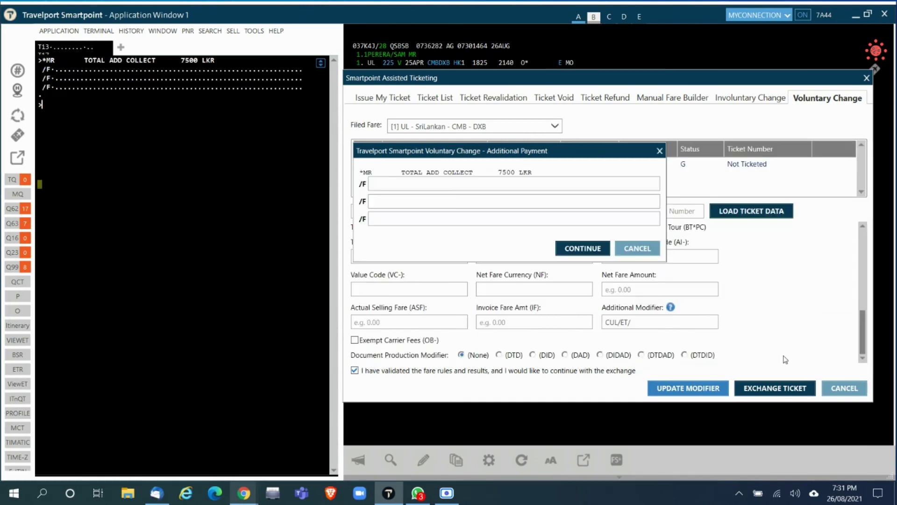
left_click(391, 183)
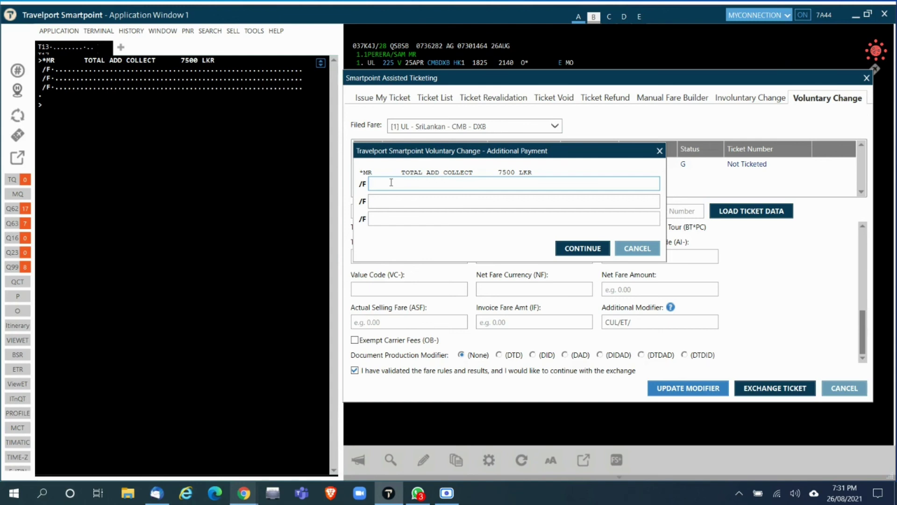
type("INV00KM")
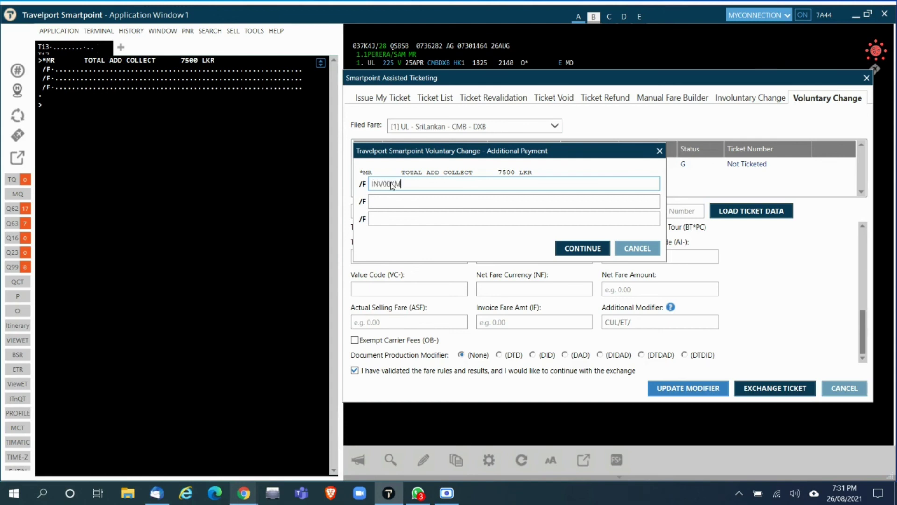
left_click(576, 250)
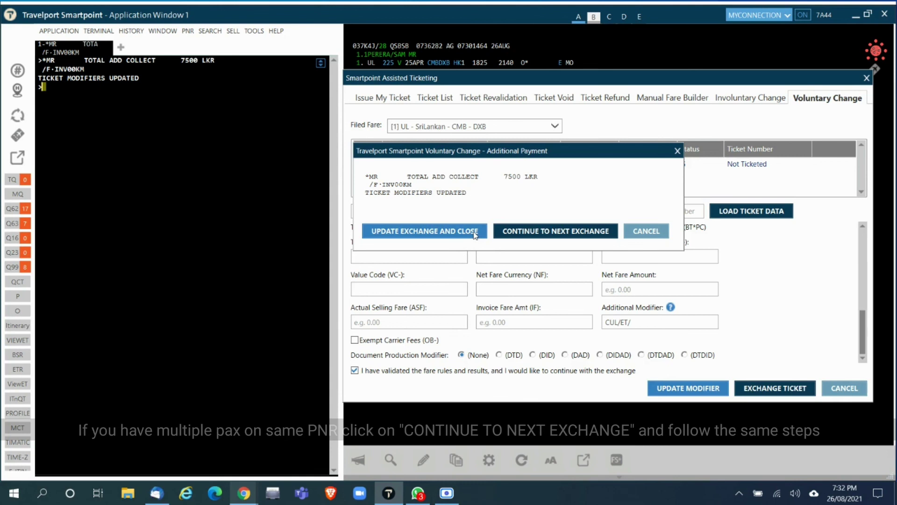
Step: Update the exchange and close the payment window, leaving filed fare FQ1 at LKR 34000
left_click(474, 236)
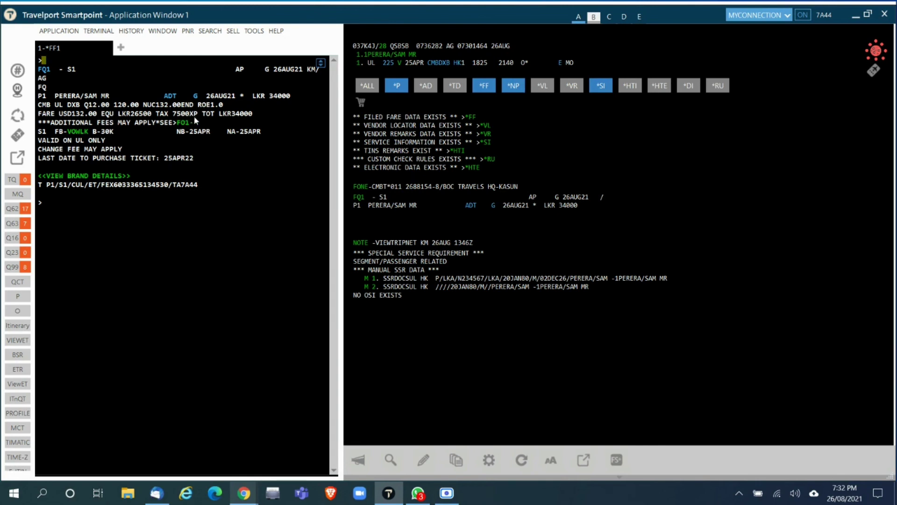
left_click_drag(196, 116, 174, 118)
left_click_drag(101, 185, 169, 188)
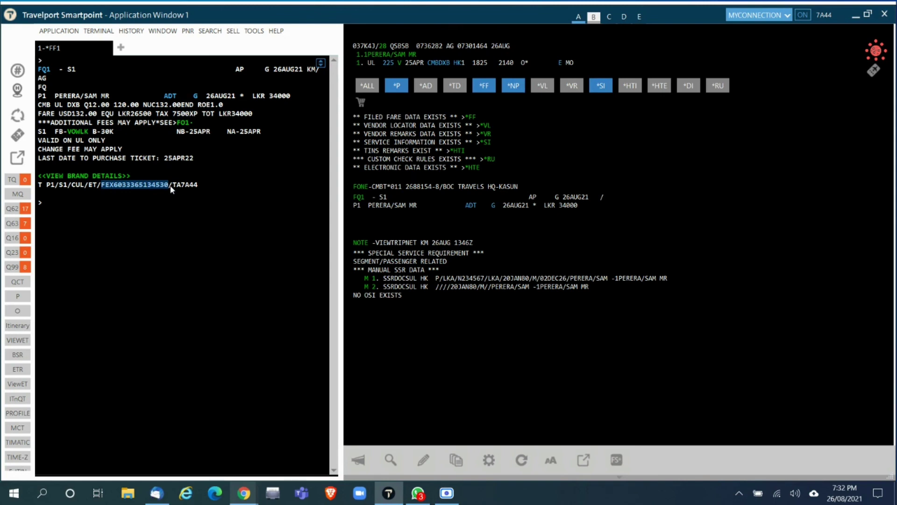
left_click(47, 203)
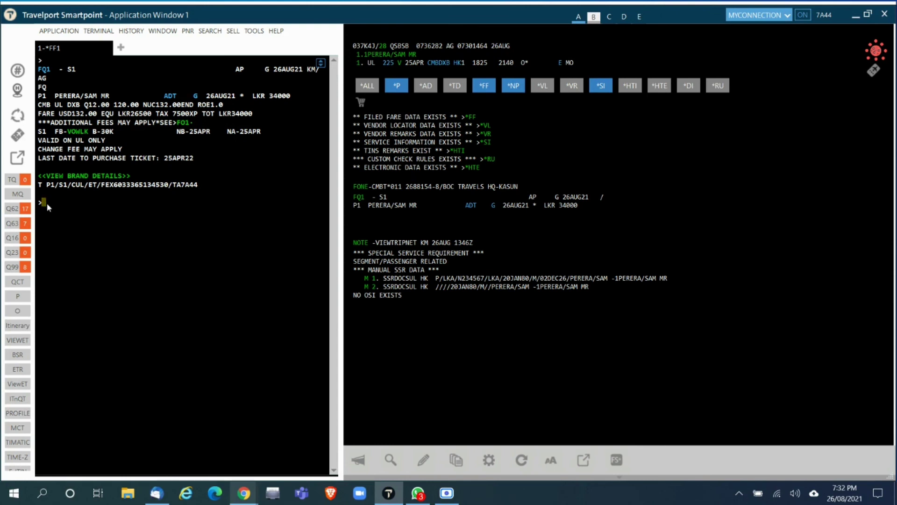